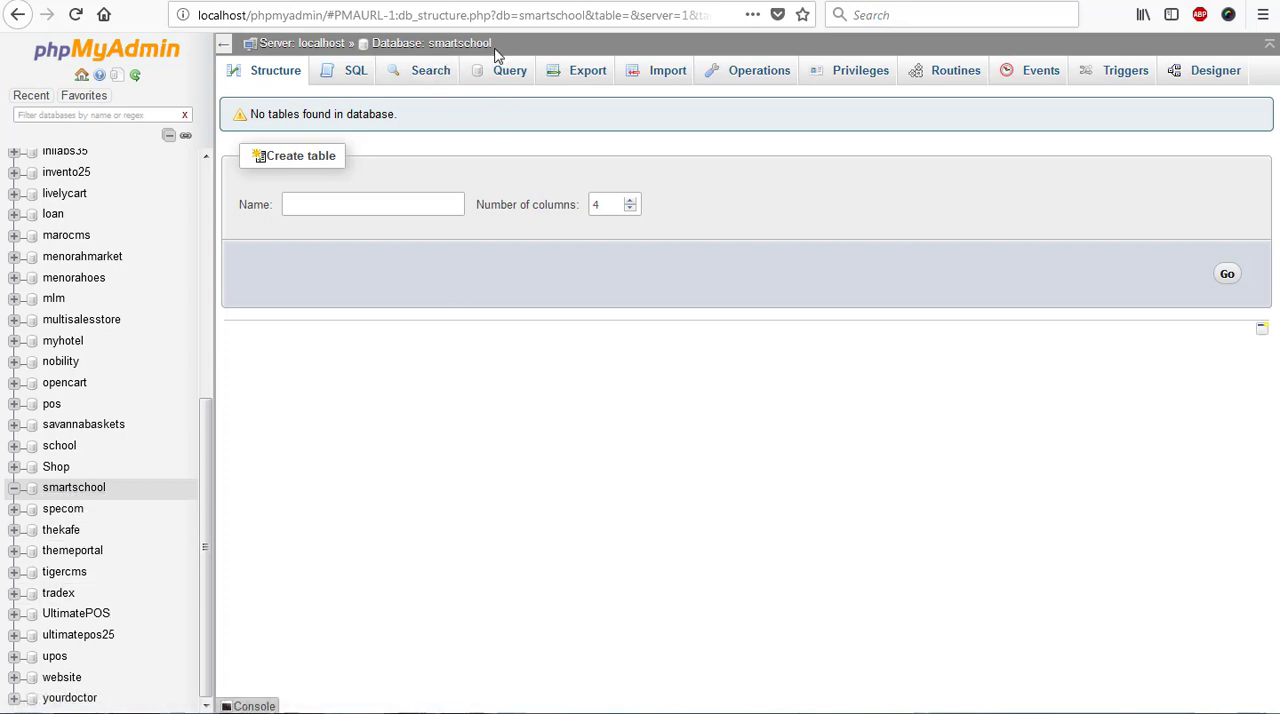
# - Switch to the file explorer and copy the name of the smartschool folder inside the Ampps www directory
pyautogui.click(82, 712)
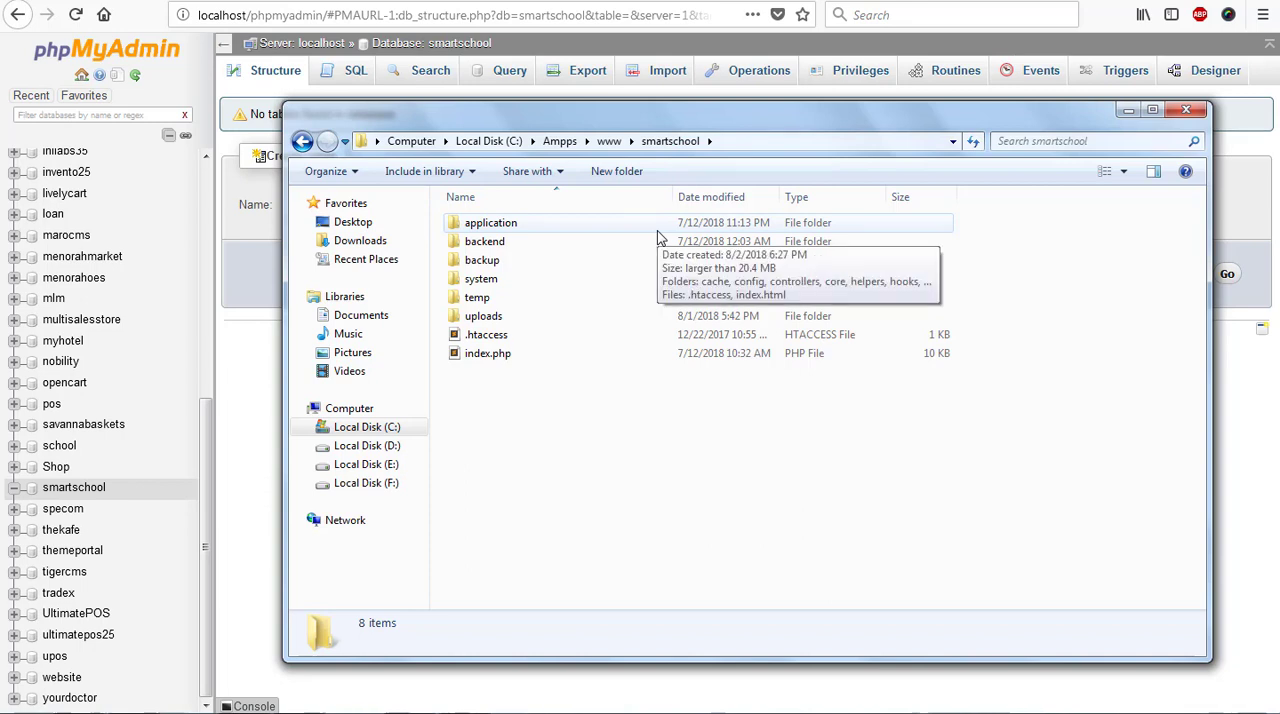
pyautogui.click(302, 141)
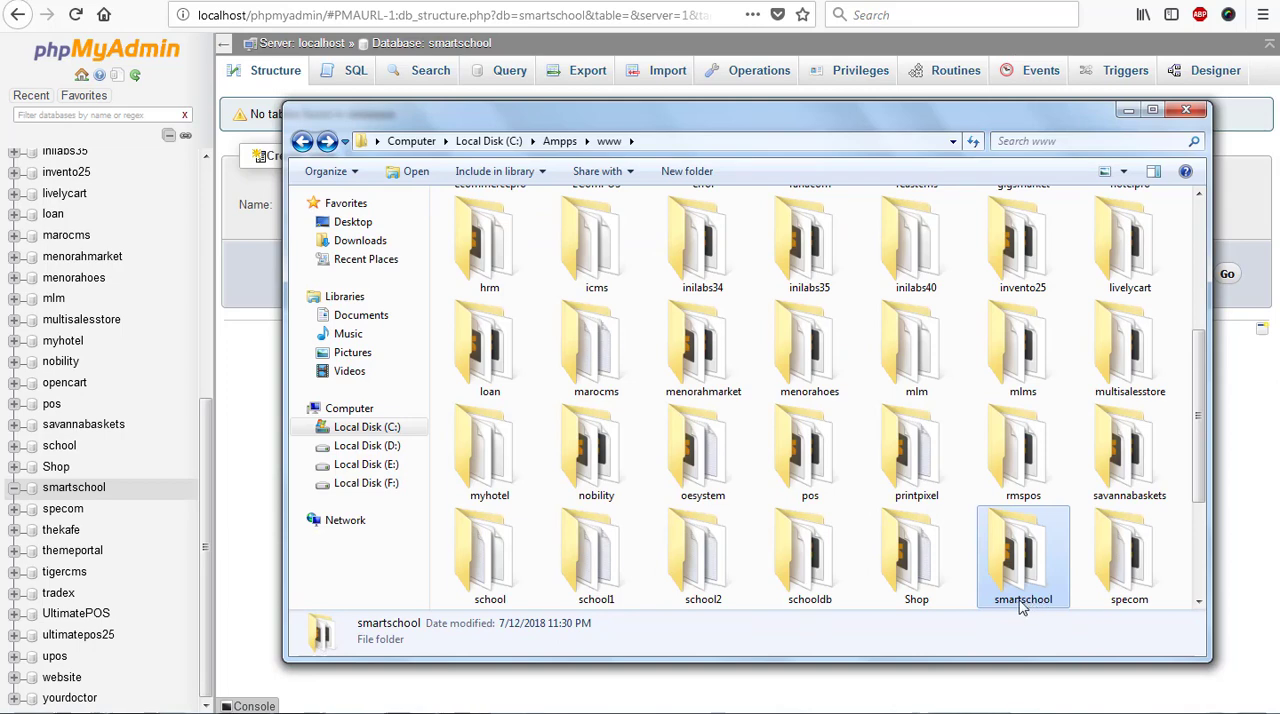
pyautogui.click(1022, 600)
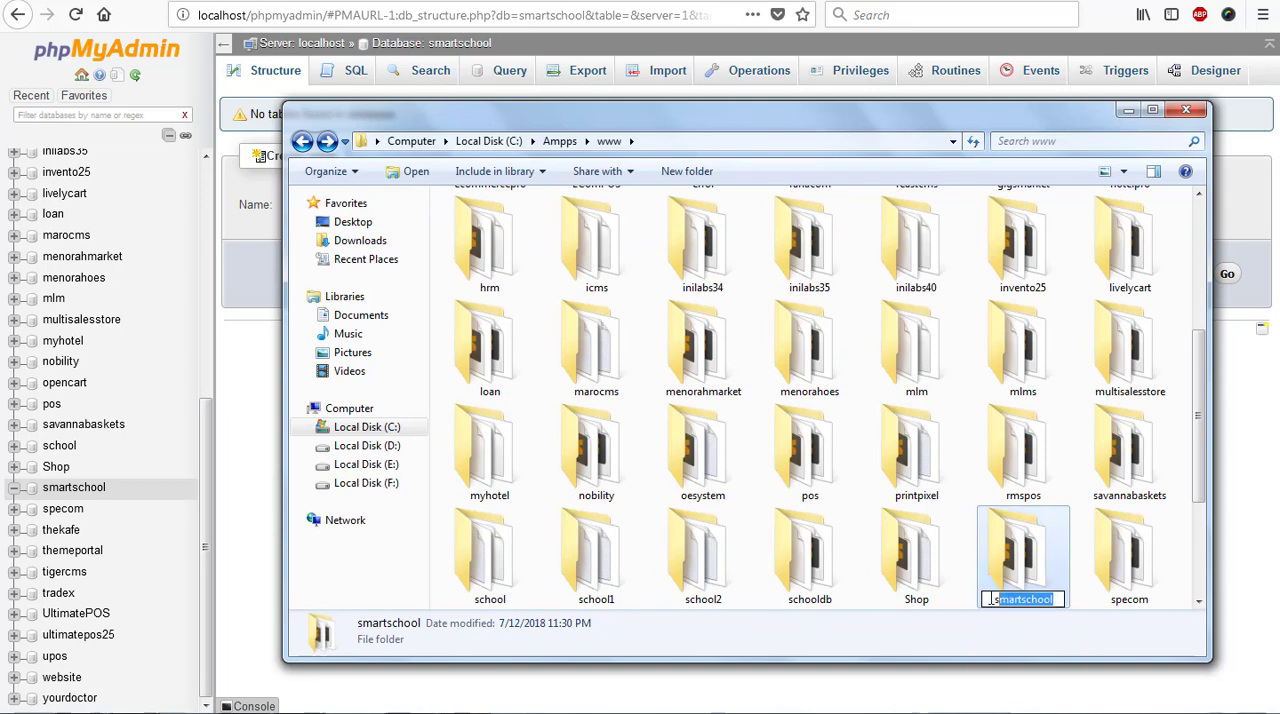
pyautogui.rightClick(1014, 600)
pyautogui.click(1070, 408)
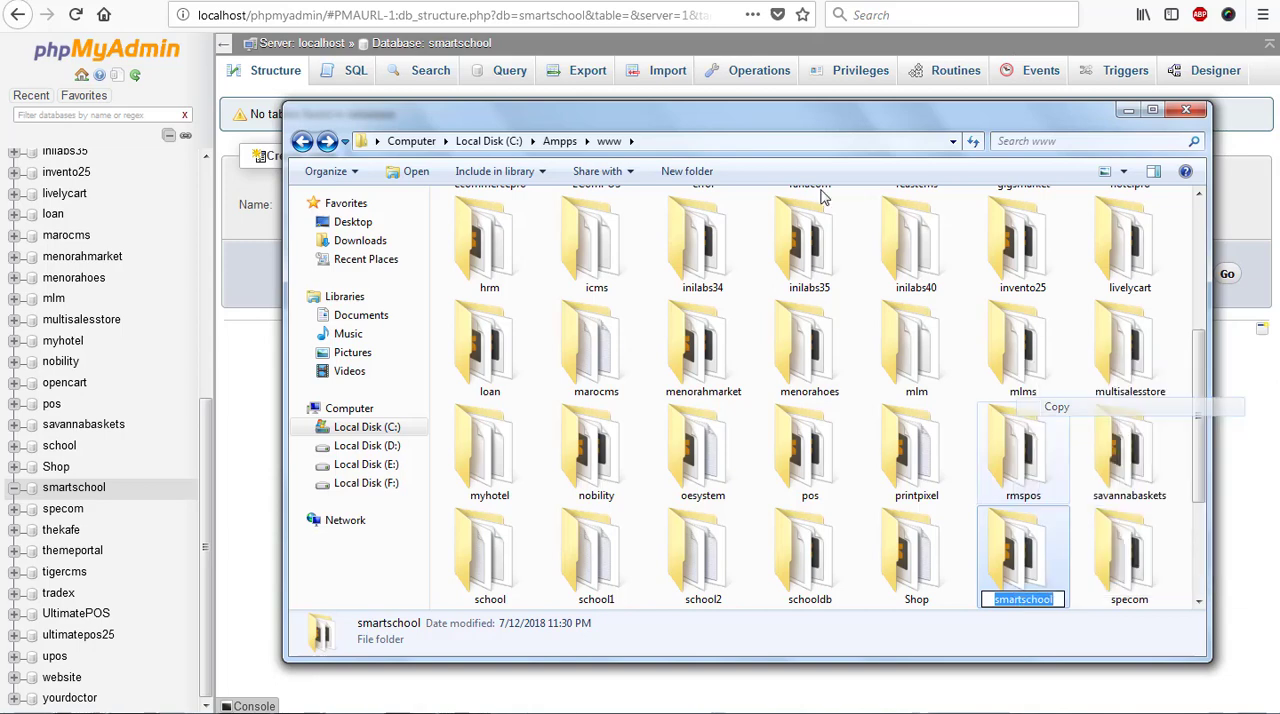
# - Load localhost/smartschool in a new browser tab to start the Smart School installer
pyautogui.click(342, 1)
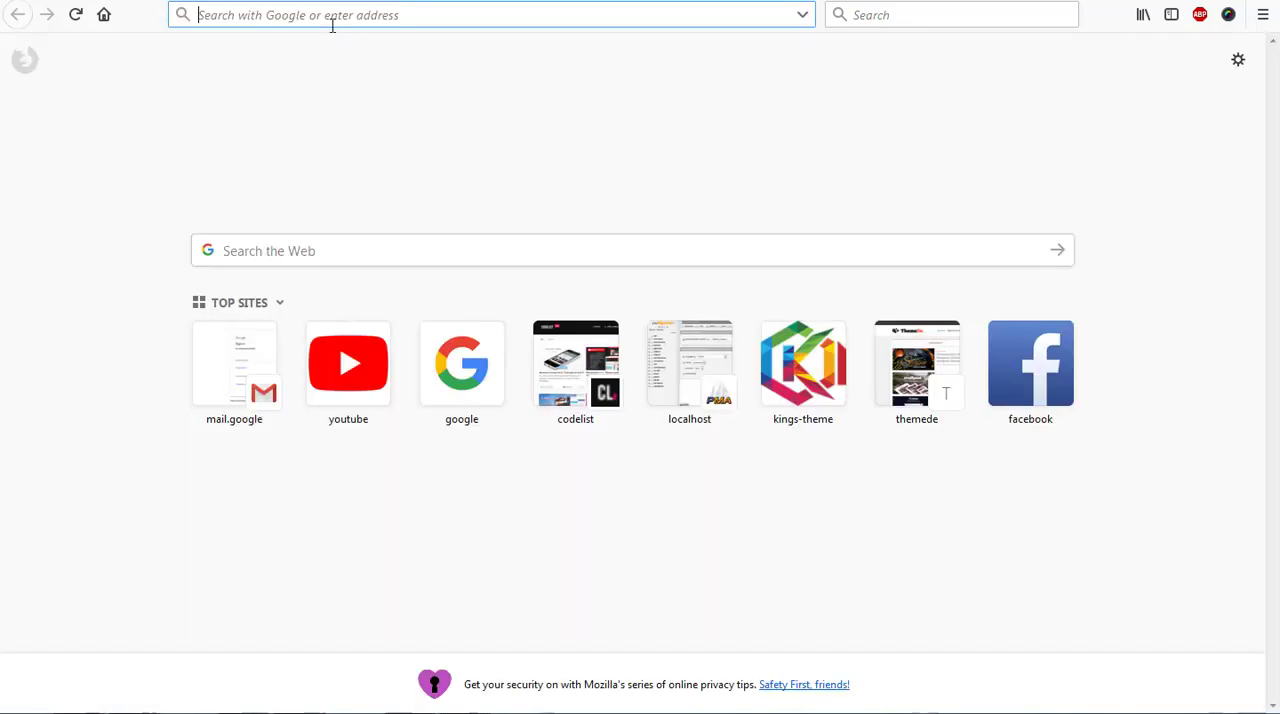
pyautogui.write('localhost/')
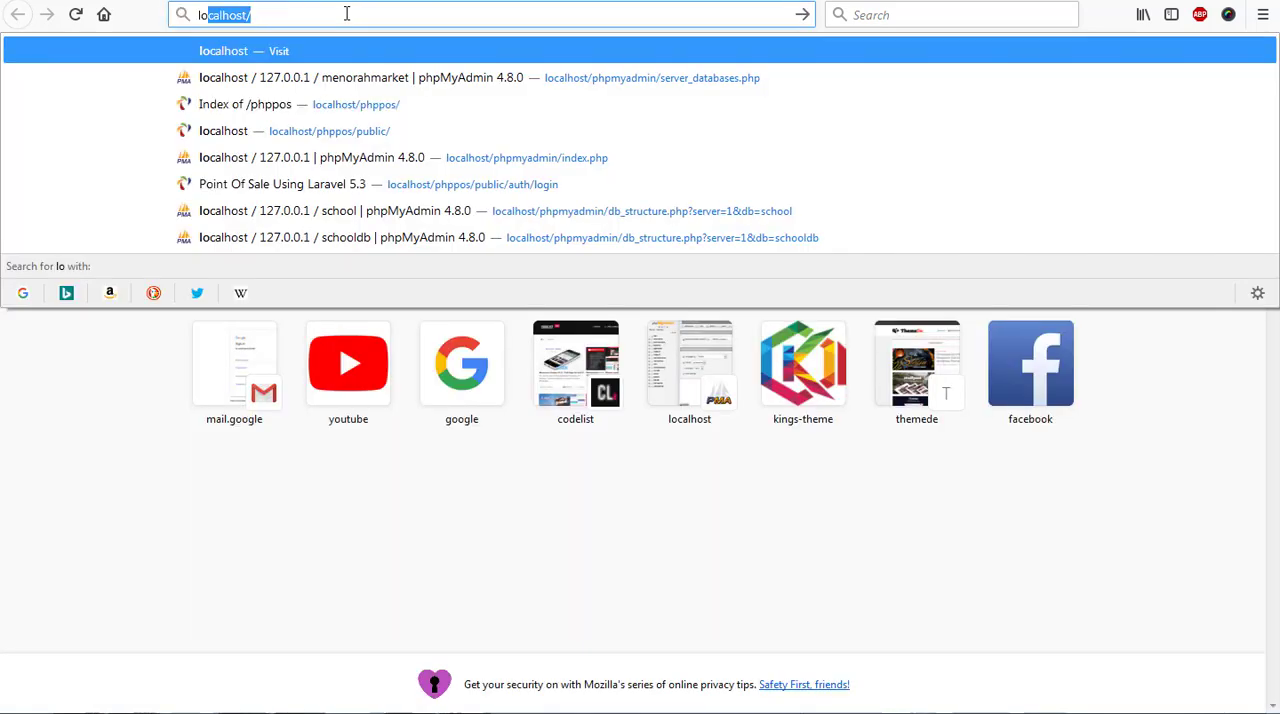
pyautogui.press('Return')
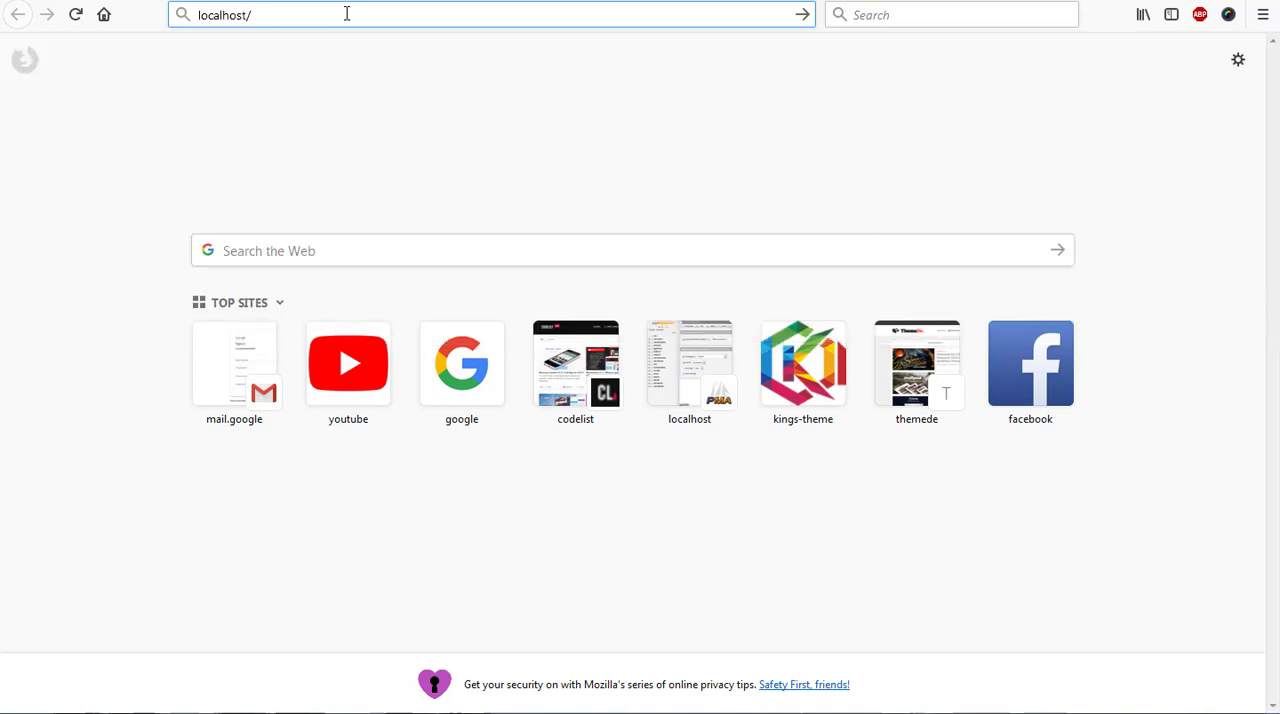
pyautogui.write('smartschool')
pyautogui.press('Return')
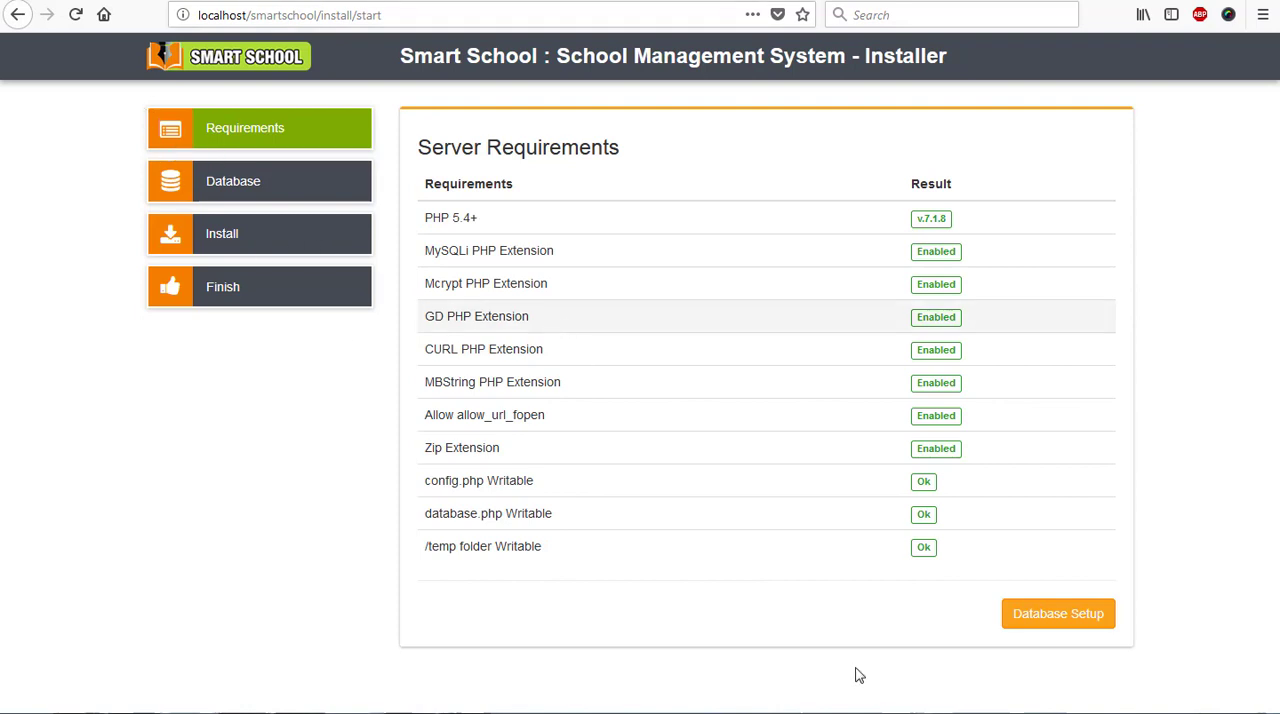
# - Proceed to the database setup and set the MySQL hostname to localhost and the database name to smartschool
pyautogui.click(1056, 630)
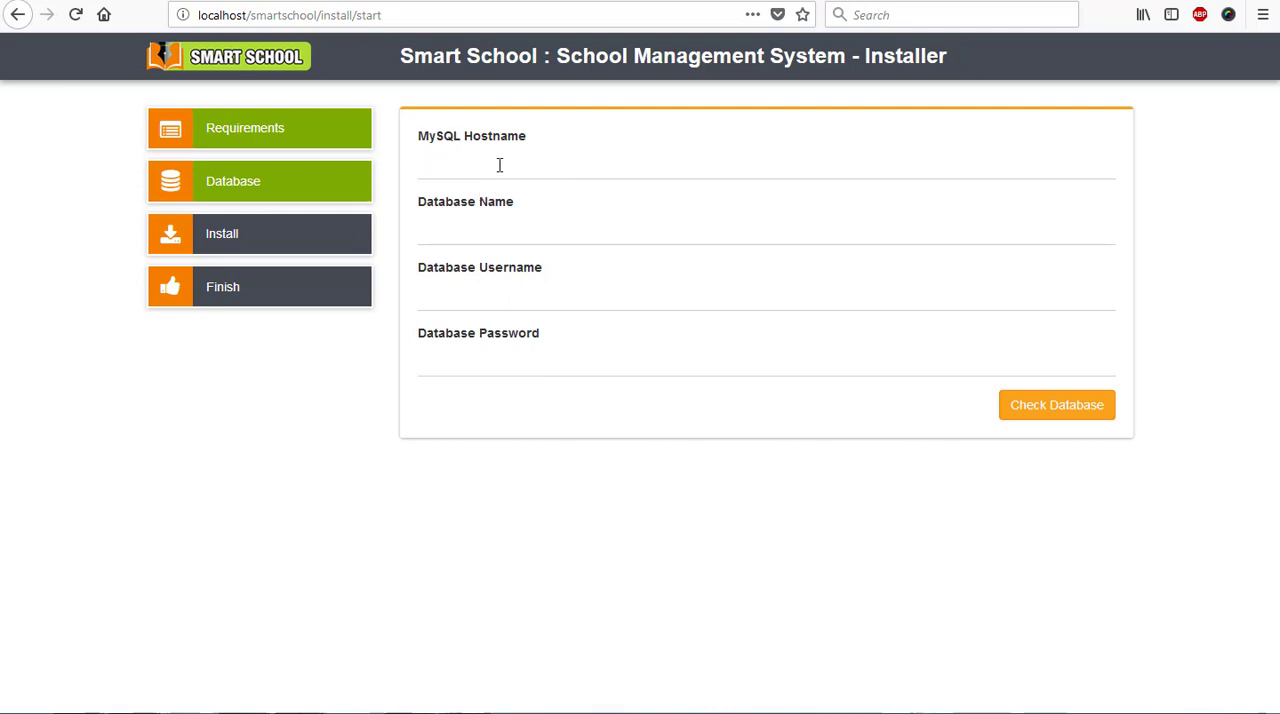
pyautogui.click(557, 161)
pyautogui.write('loc')
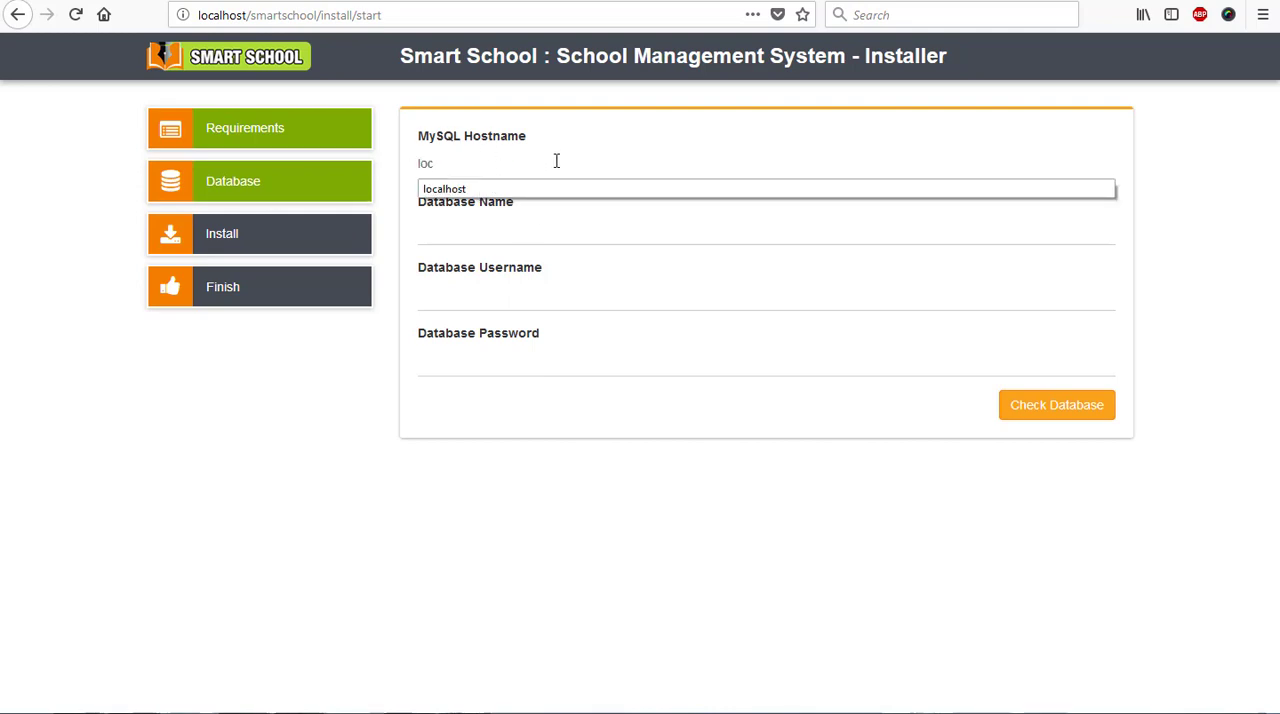
pyautogui.click(506, 190)
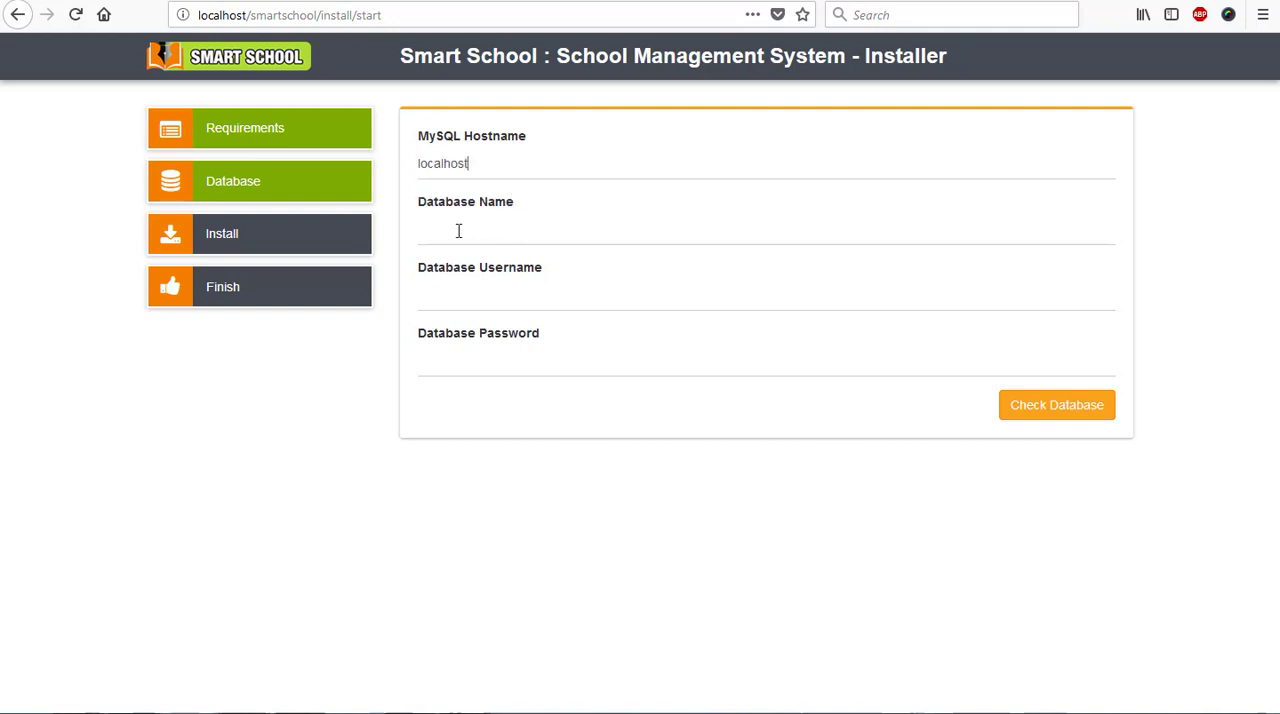
pyautogui.doubleClick(288, 15)
pyautogui.rightClick(290, 16)
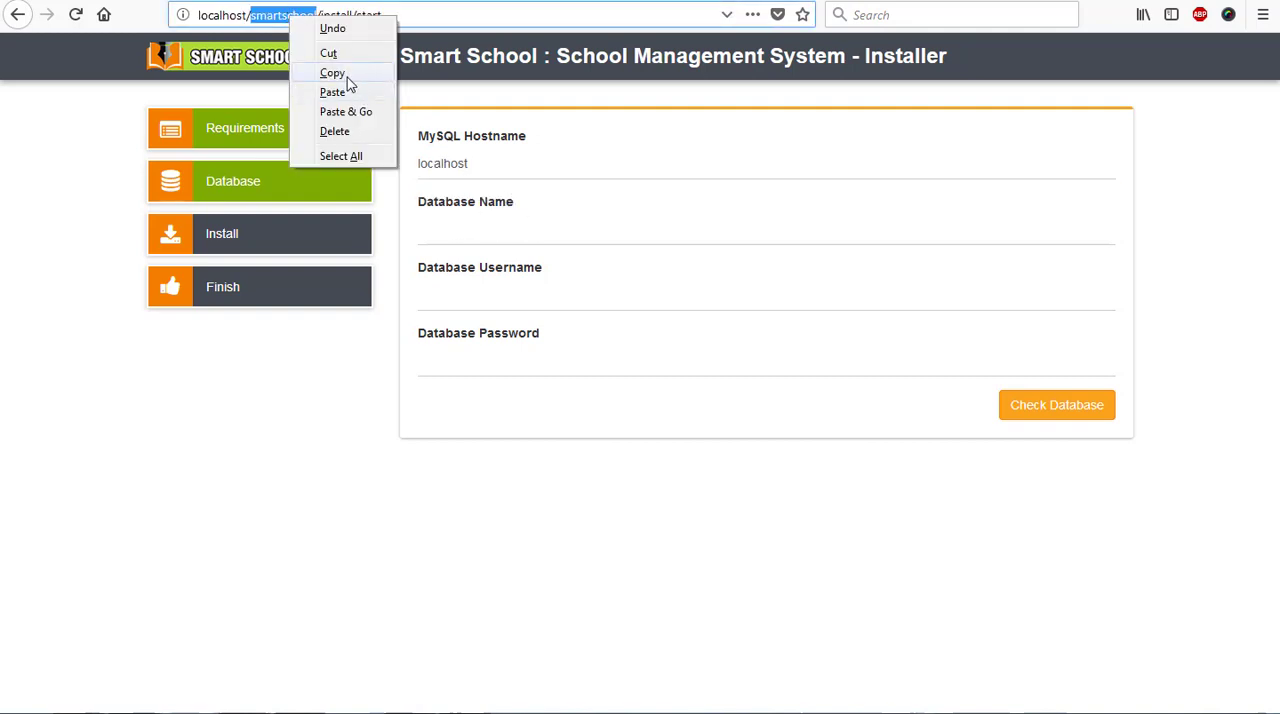
pyautogui.click(332, 73)
pyautogui.click(523, 234)
pyautogui.rightClick(525, 238)
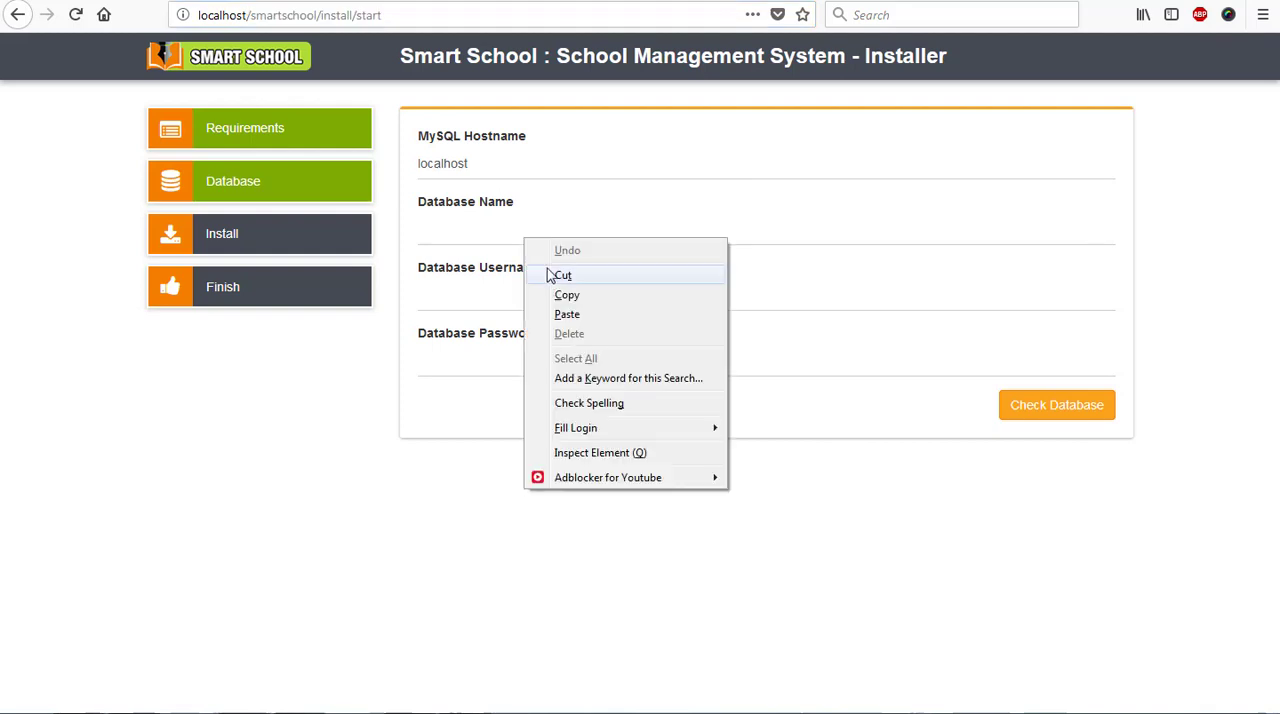
pyautogui.click(585, 318)
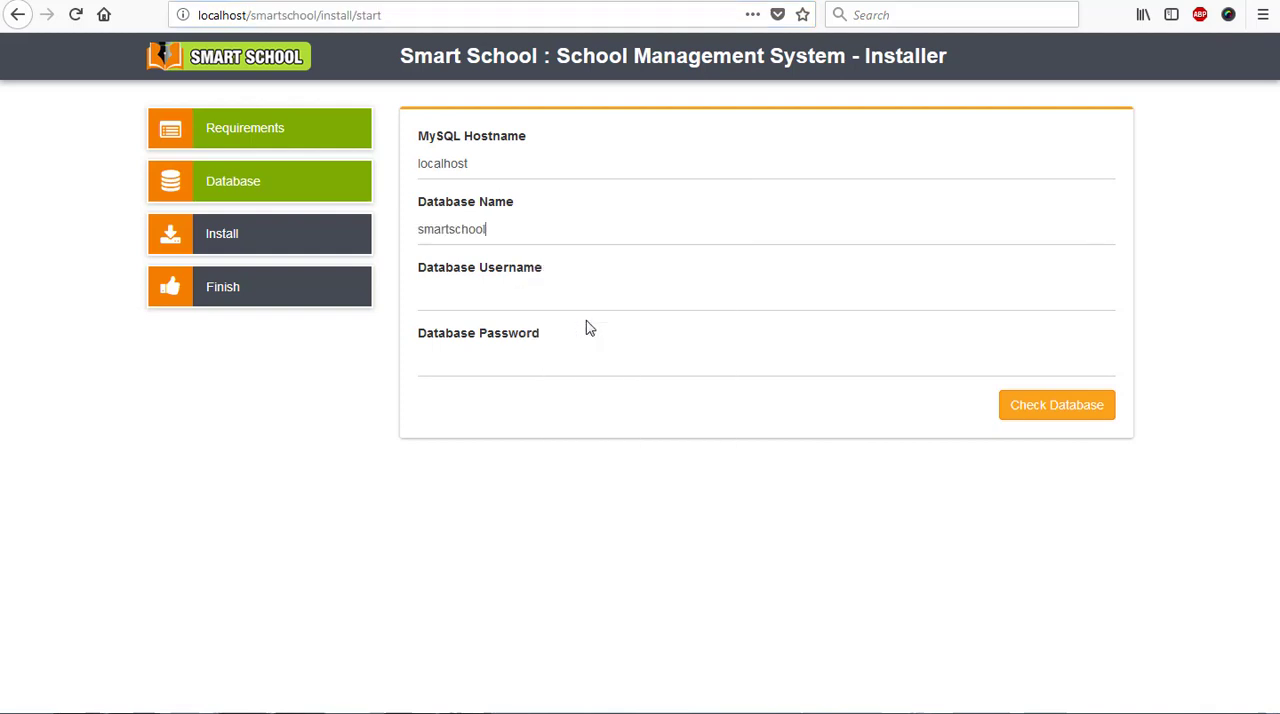
# - Fill in the database username and password from the saved login and check the database connection
pyautogui.click(492, 300)
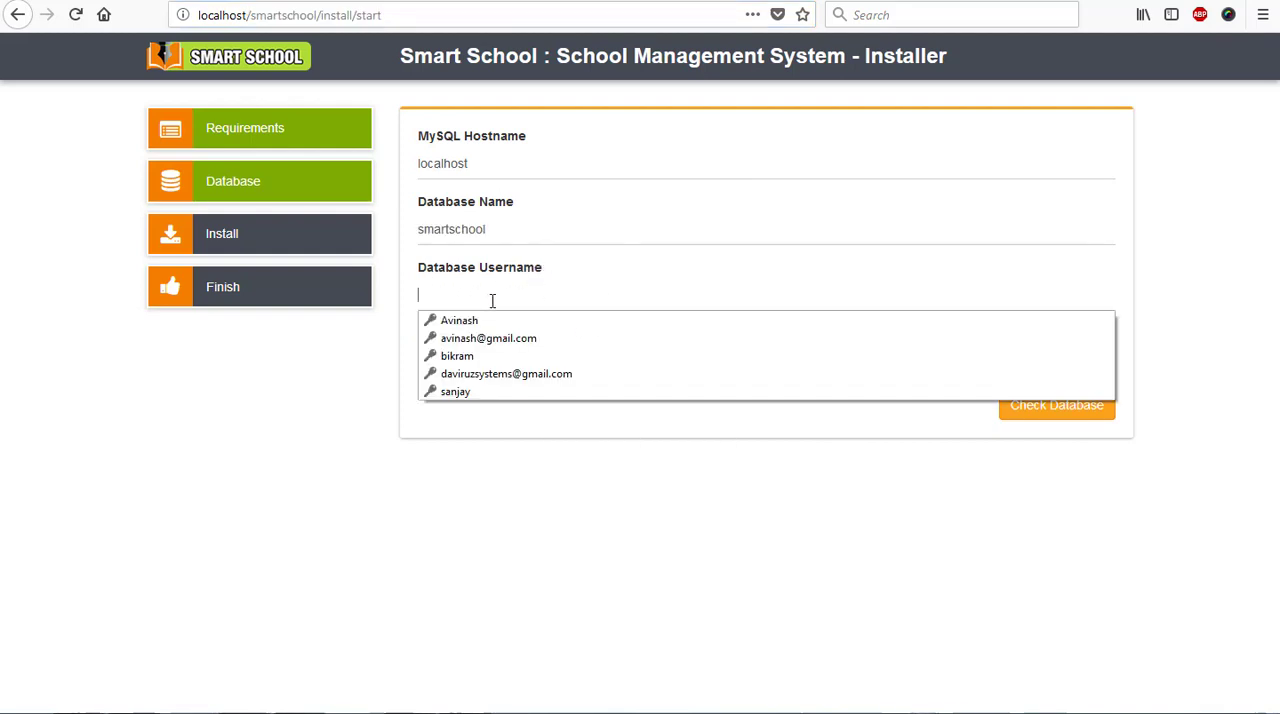
pyautogui.write('A')
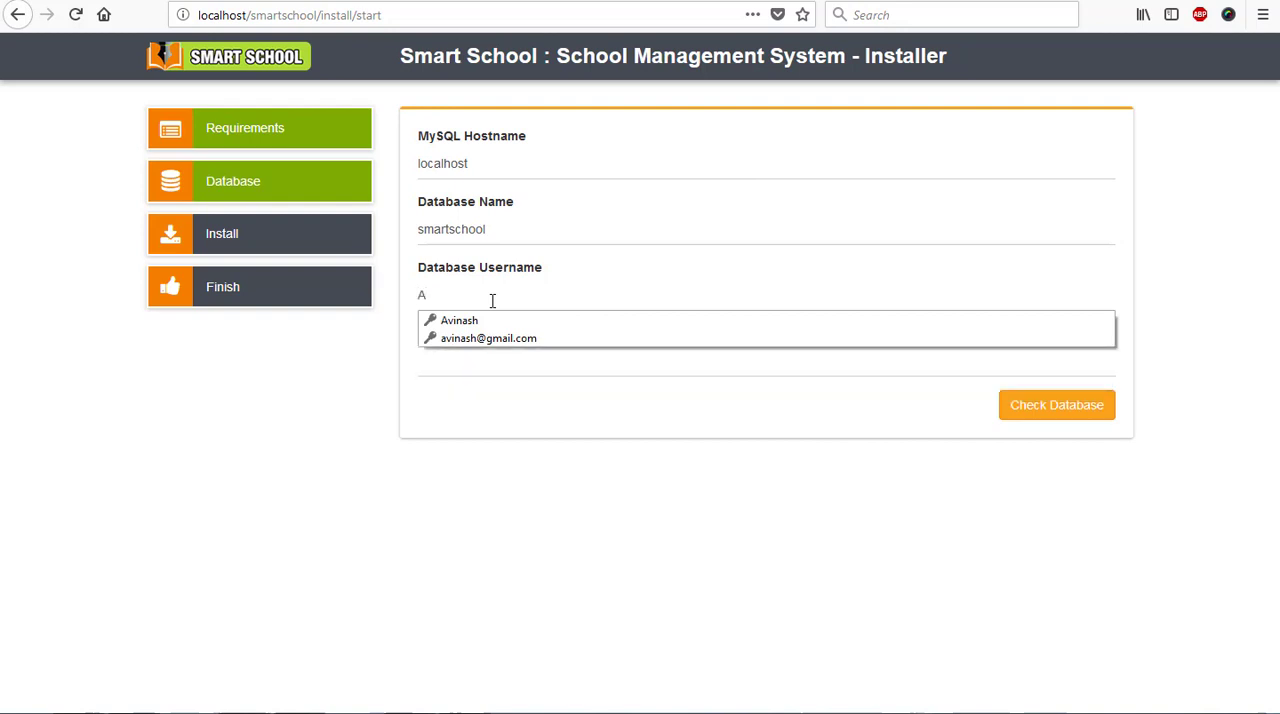
pyautogui.click(478, 321)
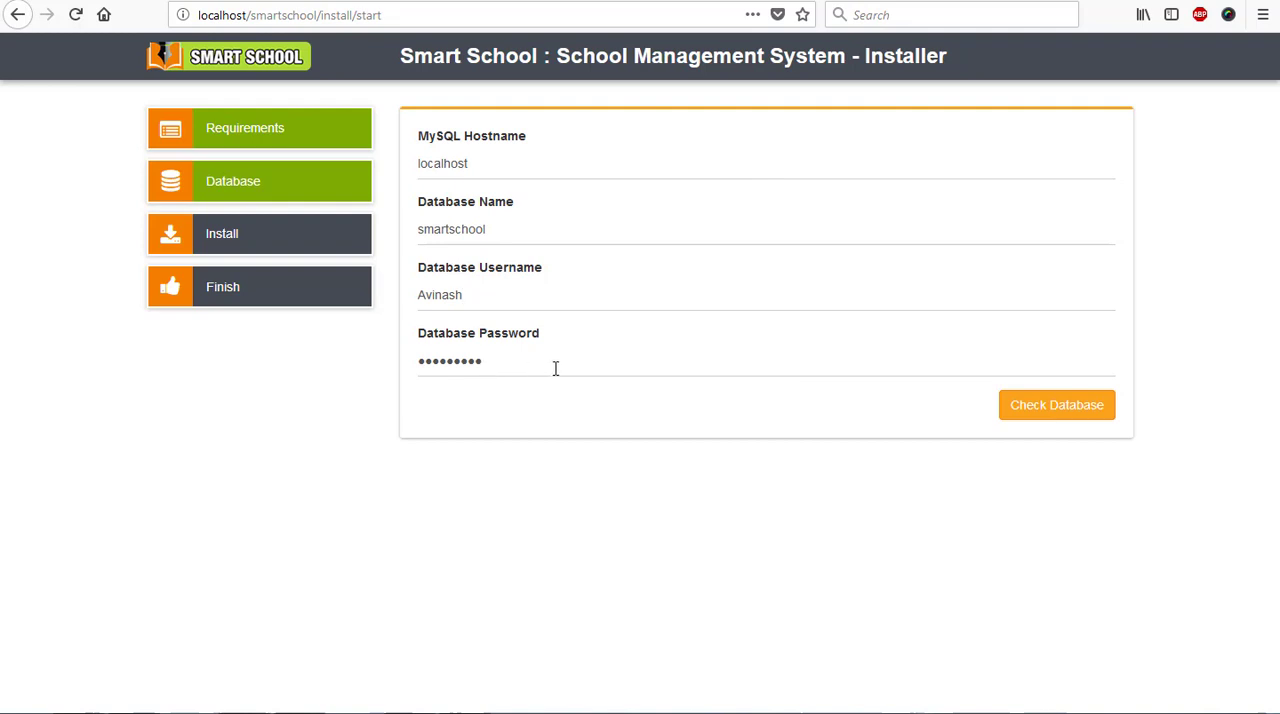
pyautogui.click(1068, 418)
pyautogui.click(1091, 417)
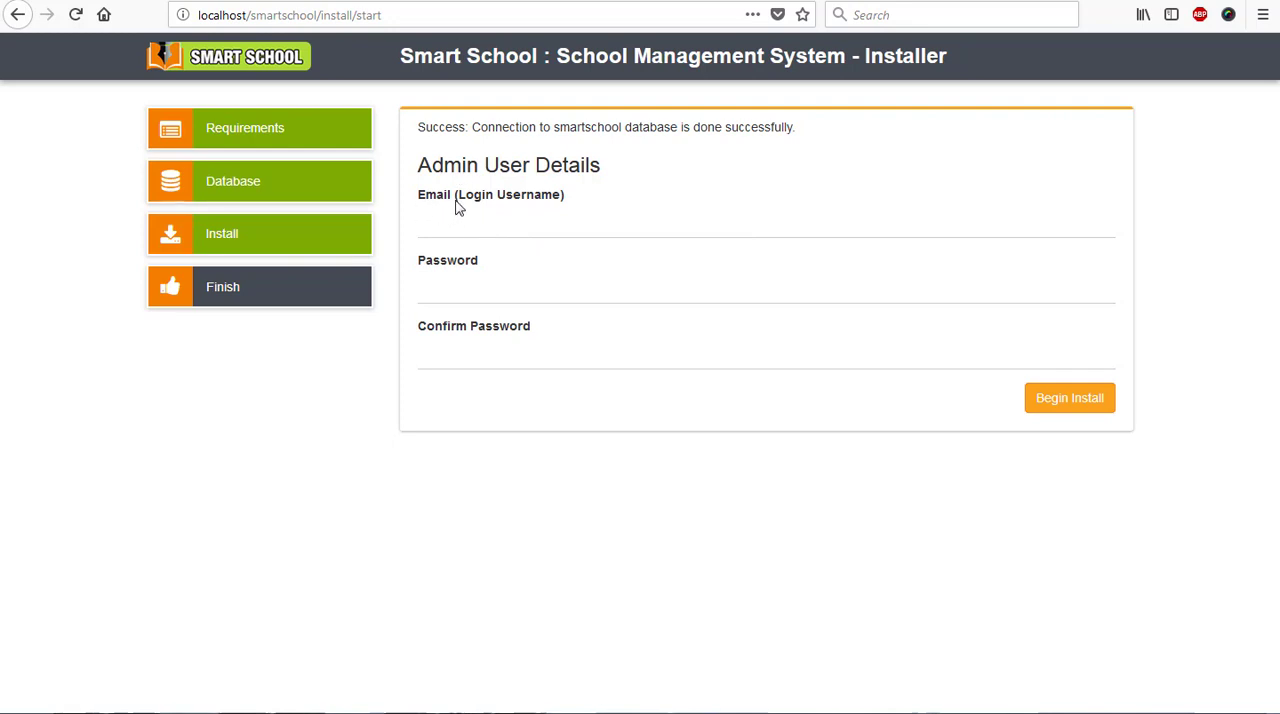
# - Enter the admin user's email, password and password confirmation from the saved login and begin the installation
pyautogui.click(457, 229)
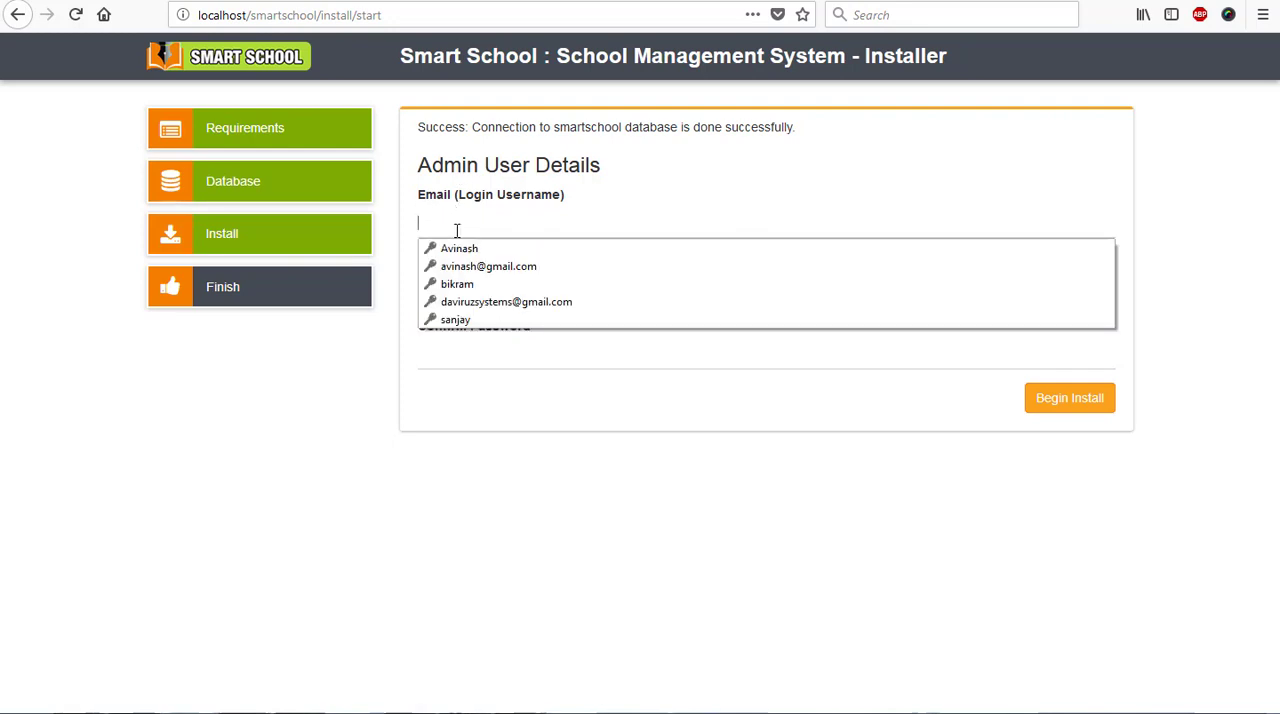
pyautogui.click(500, 270)
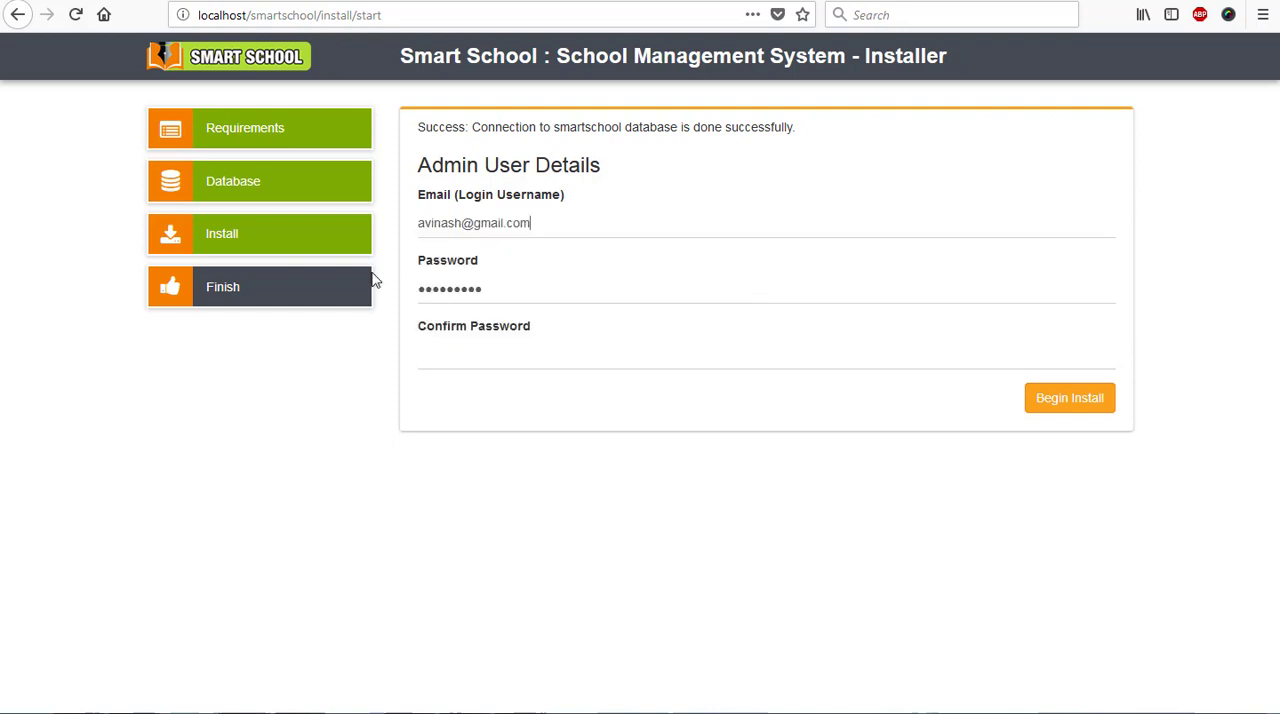
pyautogui.click(477, 352)
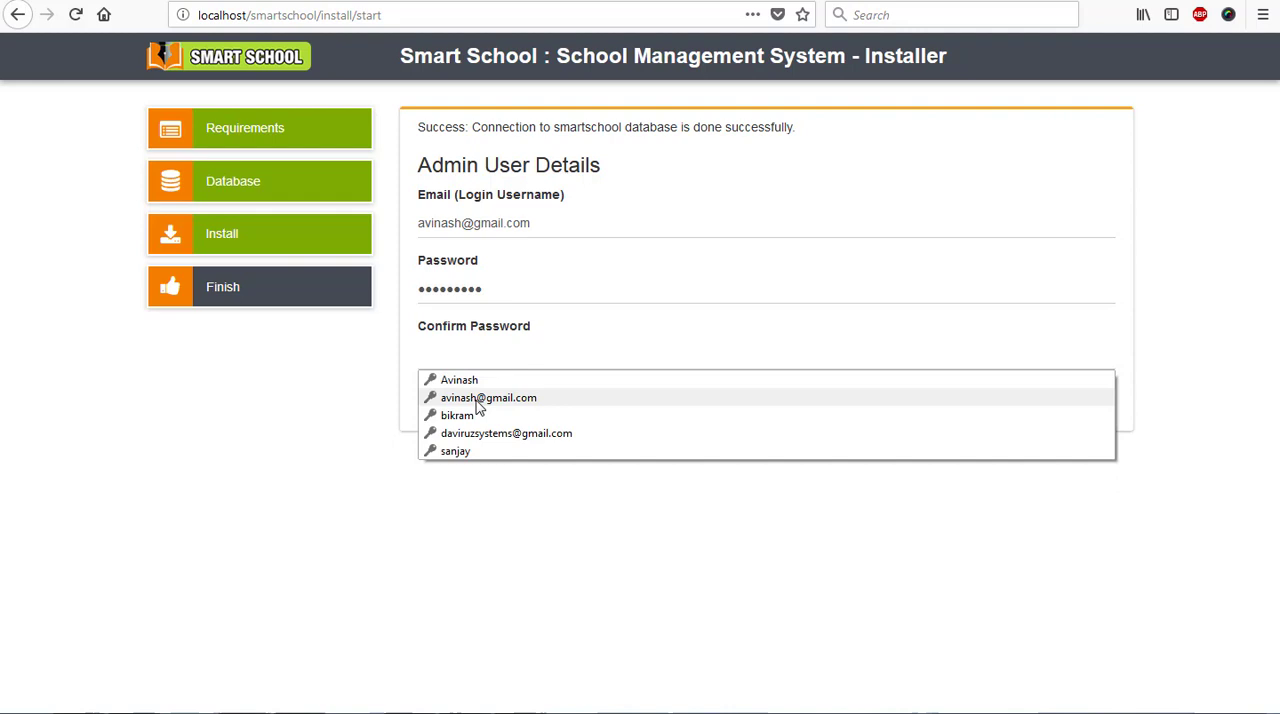
pyautogui.click(478, 400)
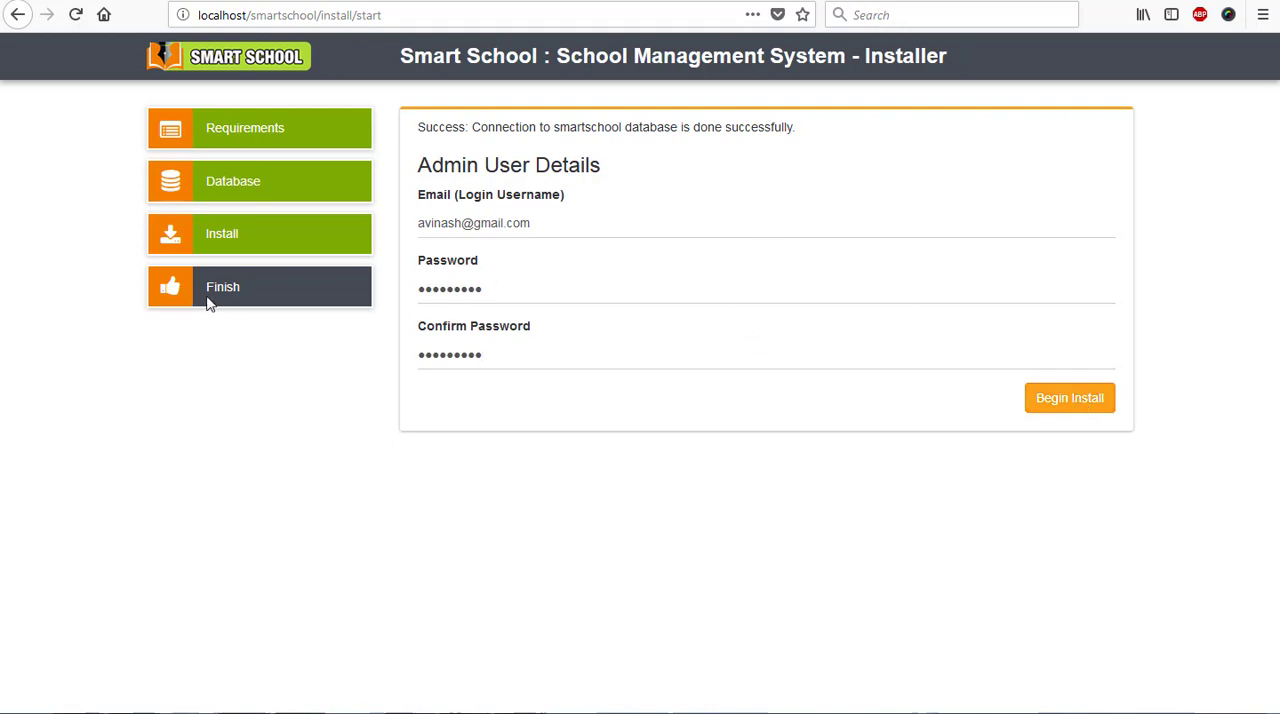
pyautogui.click(1082, 405)
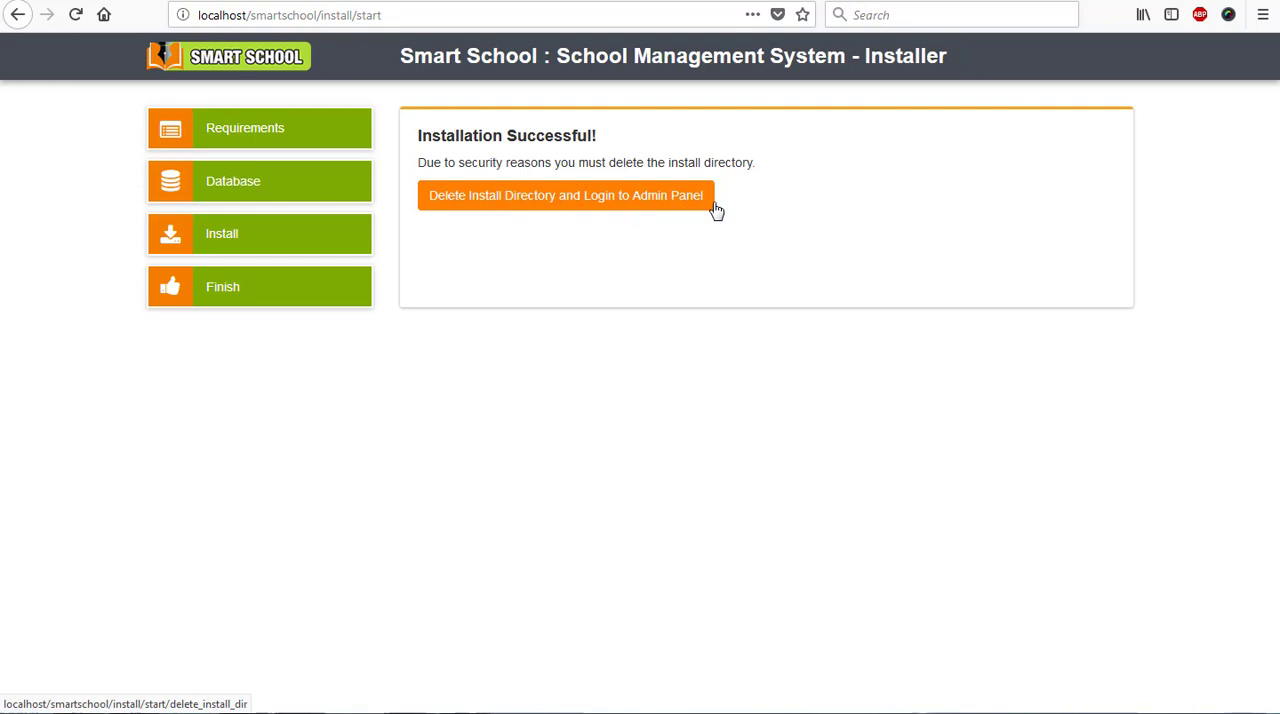
# - Delete the install directory and sign in to the admin panel with the administrator's email and password
pyautogui.click(468, 203)
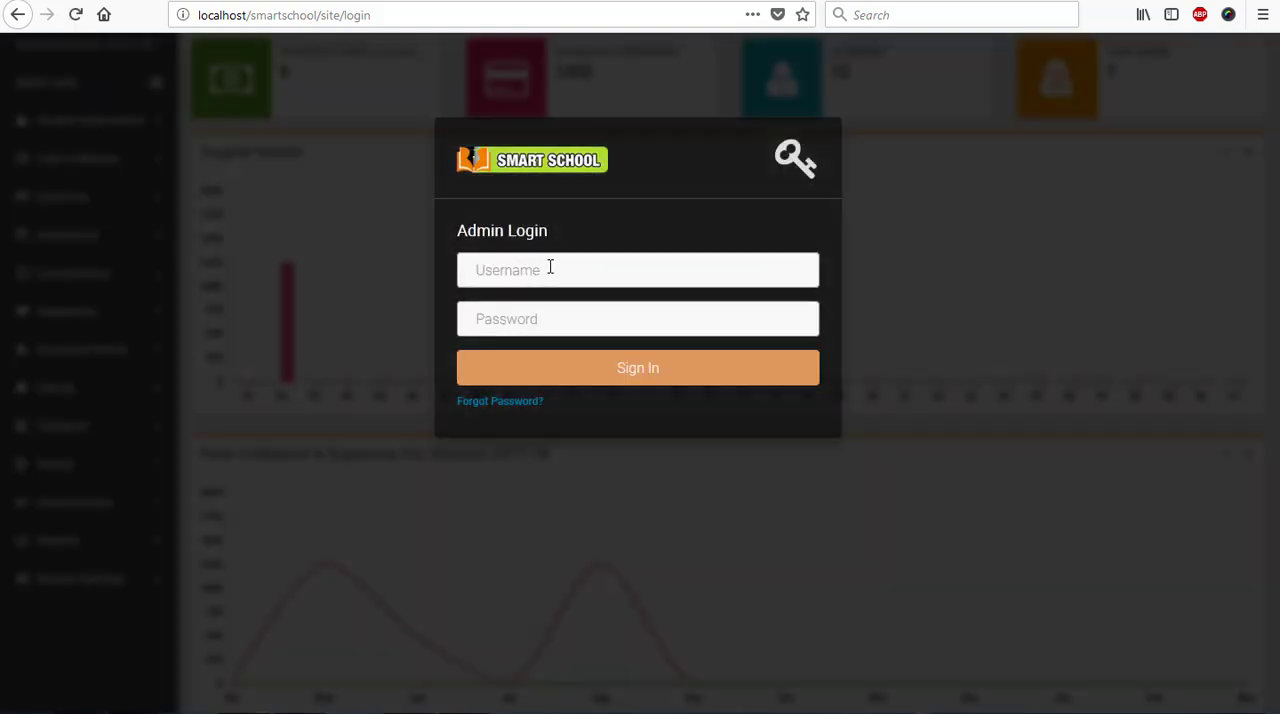
pyautogui.click(543, 273)
pyautogui.click(528, 316)
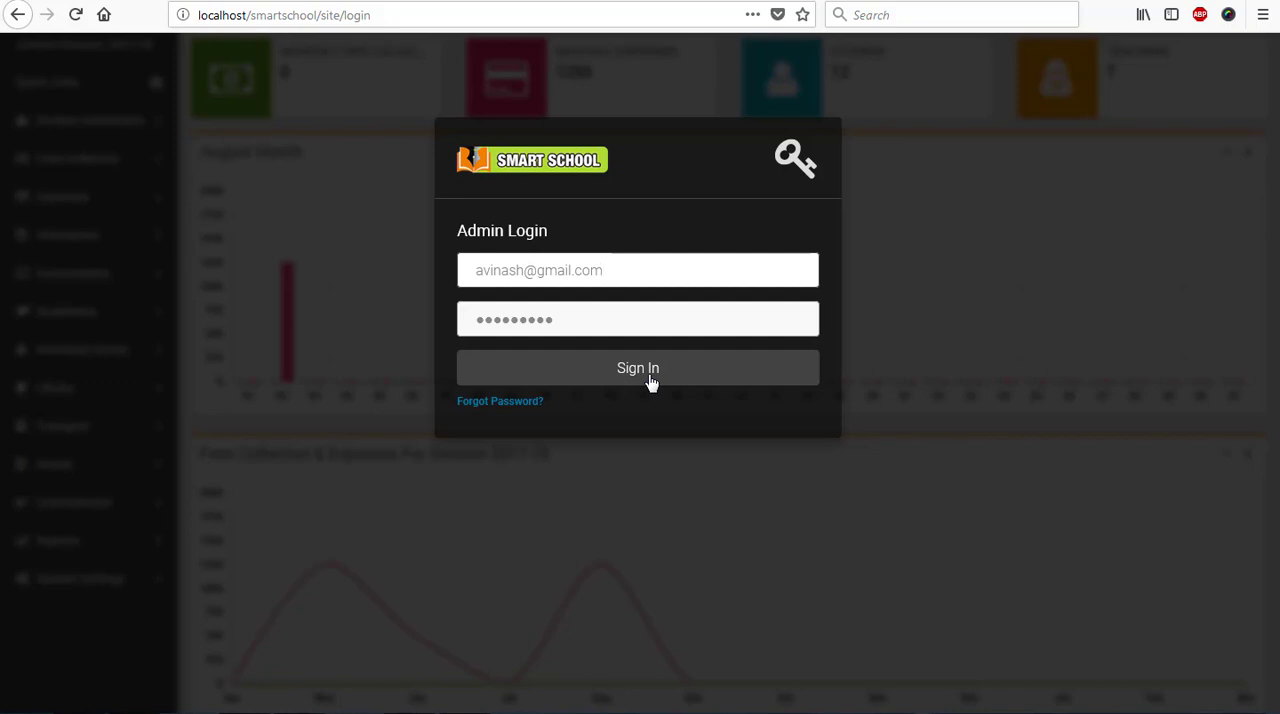
pyautogui.click(649, 377)
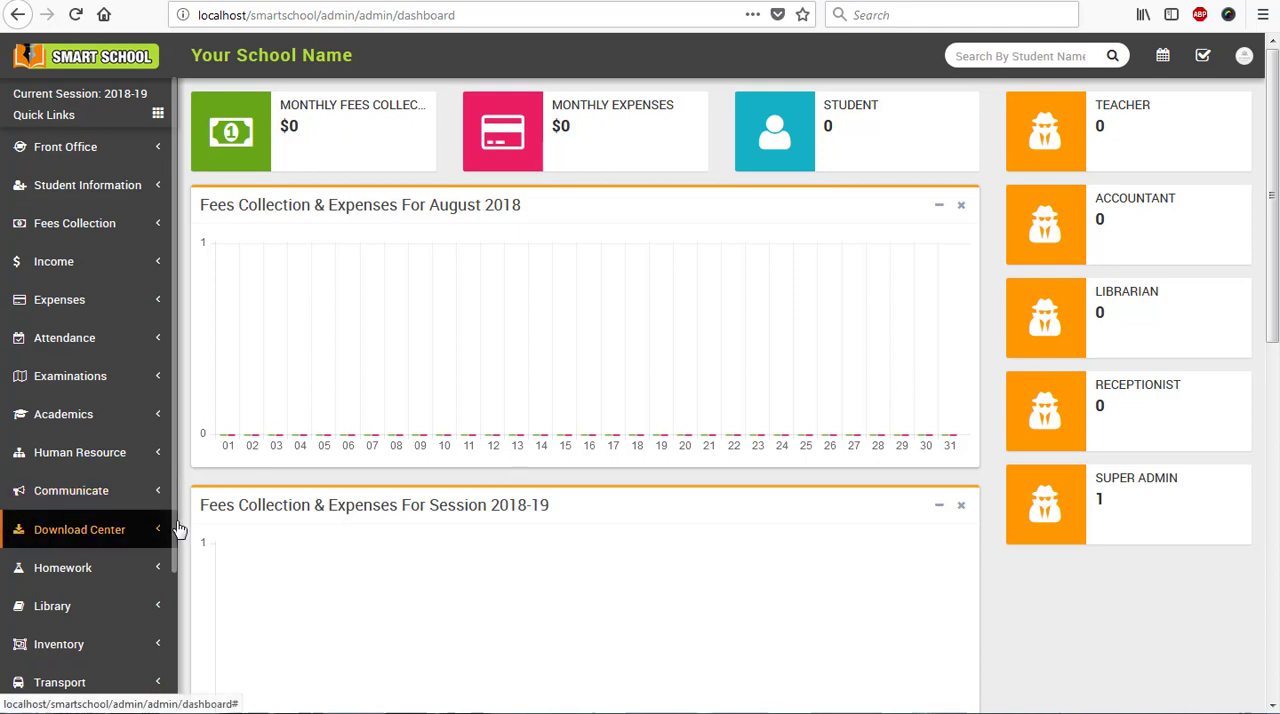
# - Change the current theme in the general system settings to the fourth one, with the light sidebar and dark blue header, and save
pyautogui.scroll(-1, 172, 630)
pyautogui.scroll(-3, 172, 630)
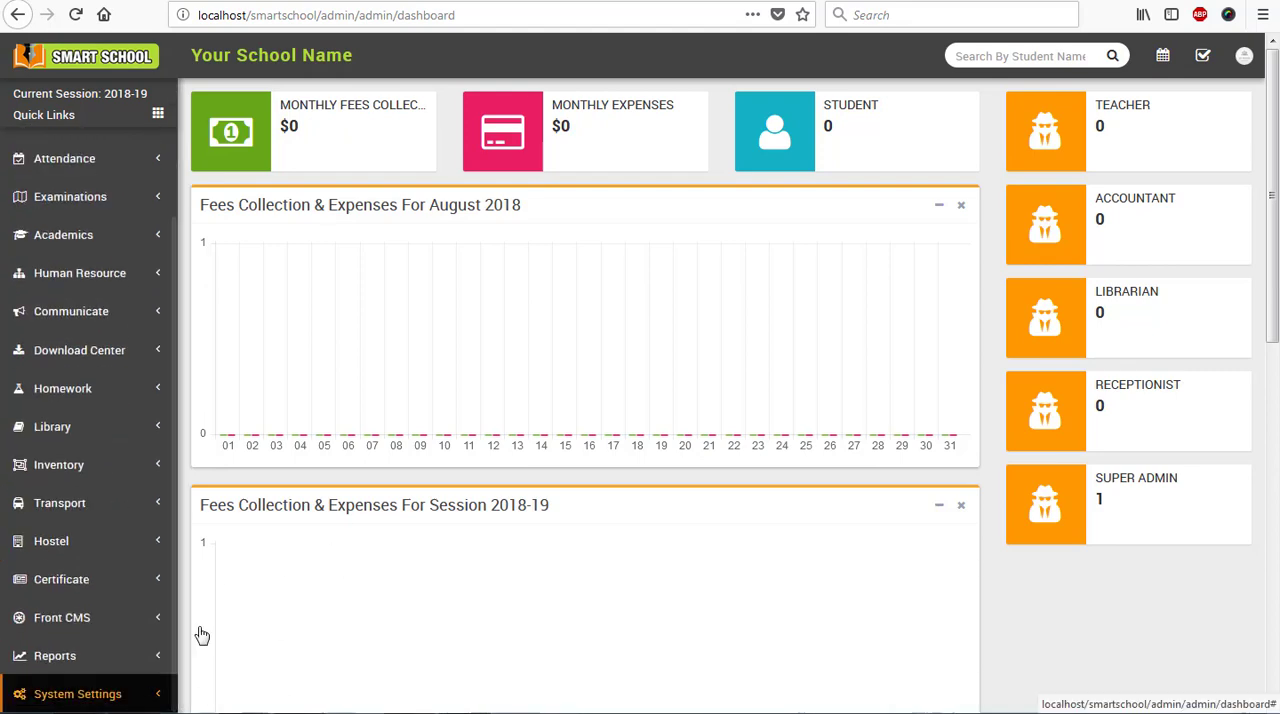
pyautogui.scroll(-5, 195, 632)
pyautogui.click(105, 693)
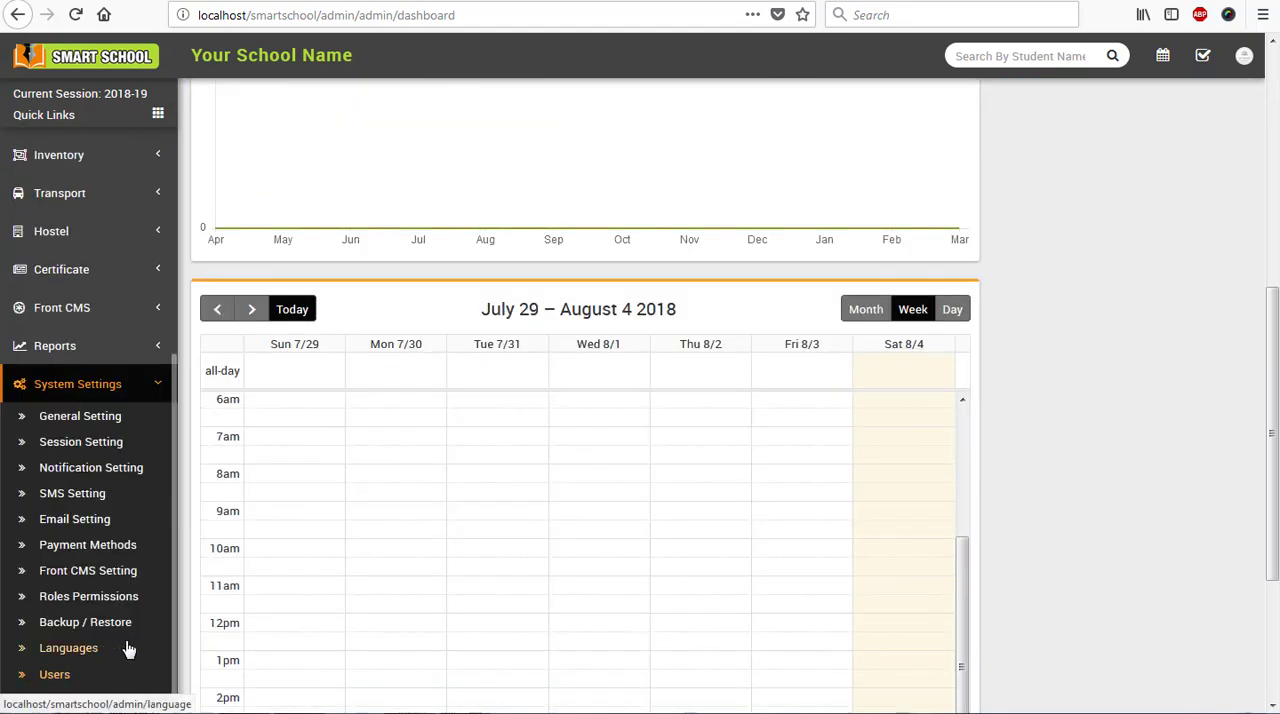
pyautogui.click(155, 461)
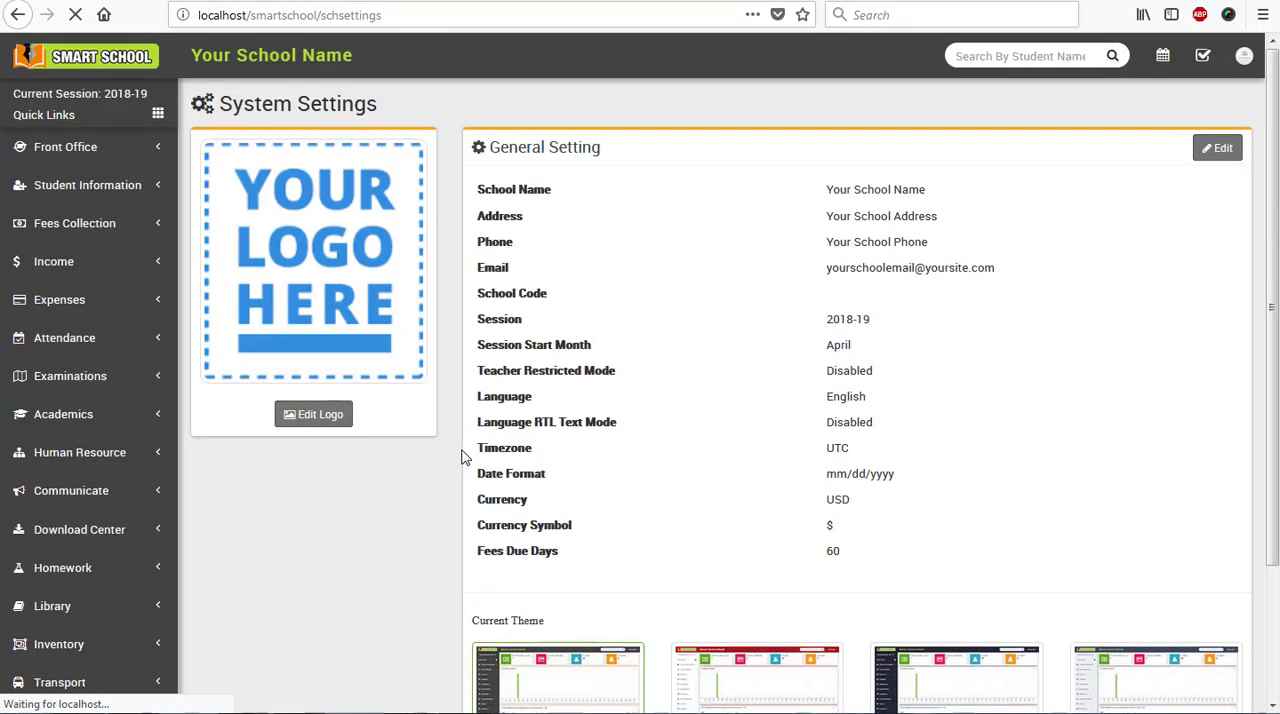
pyautogui.click(1219, 150)
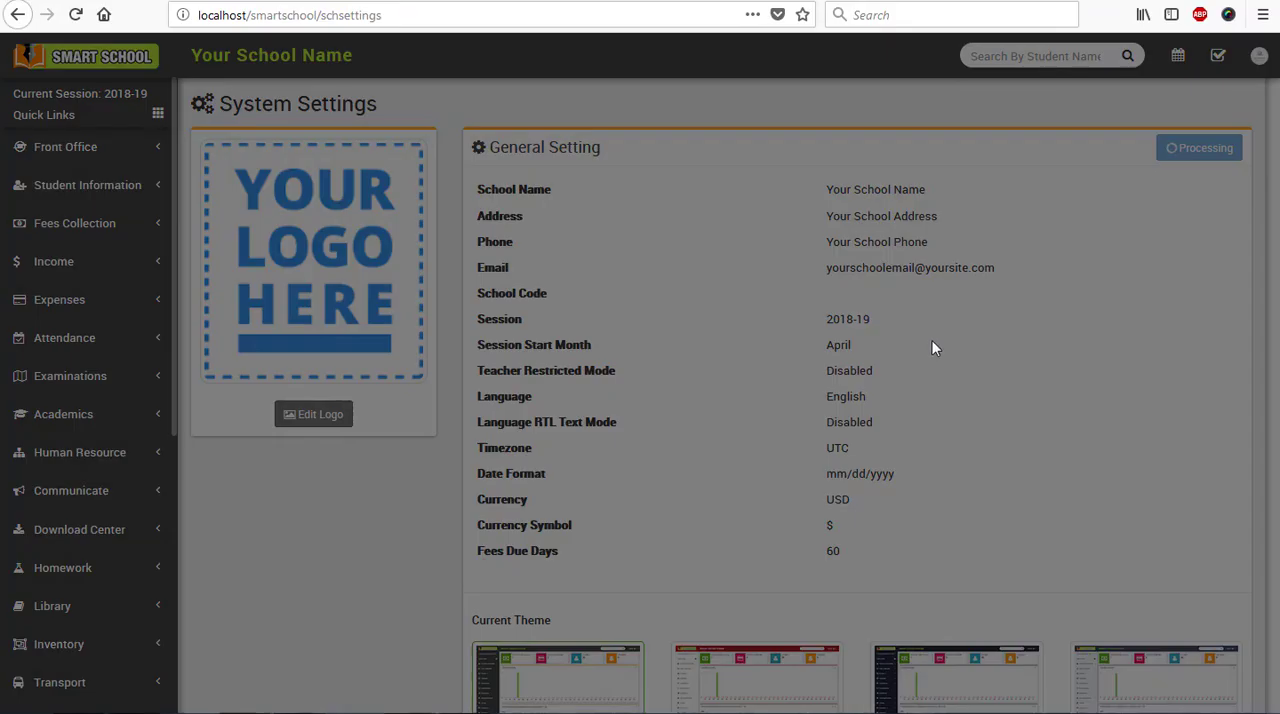
pyautogui.scroll(-3, 850, 330)
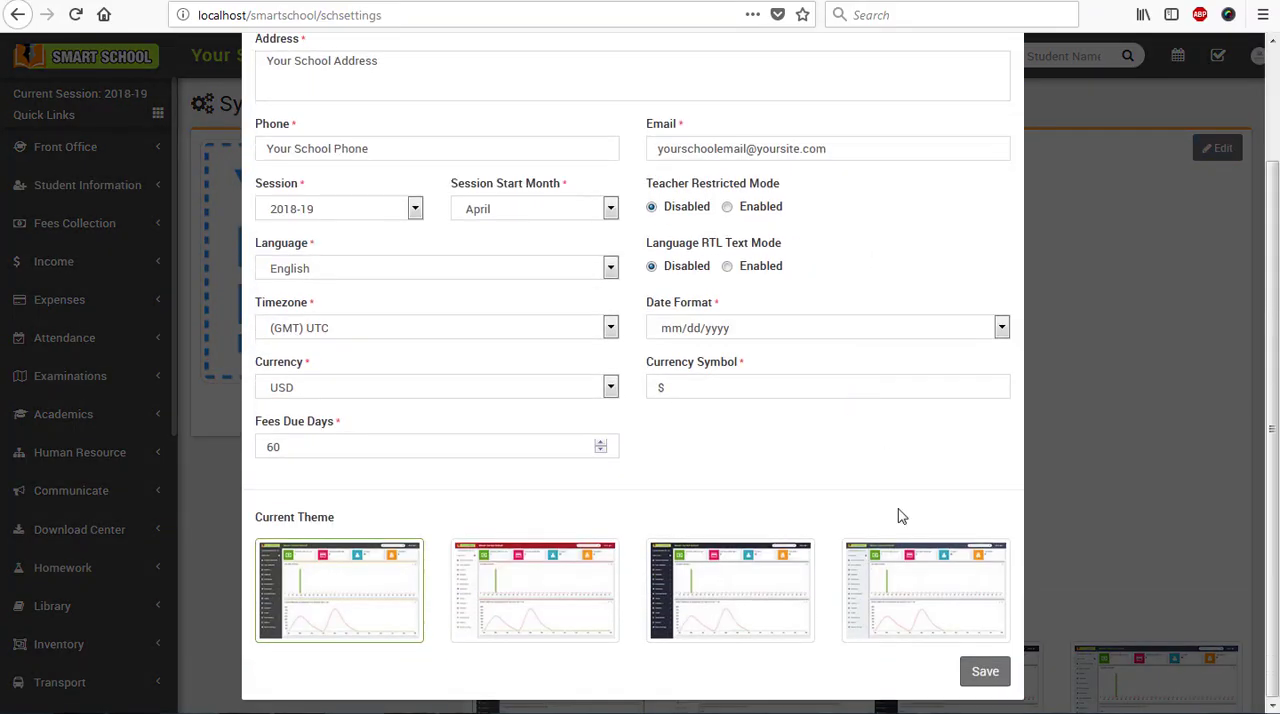
pyautogui.click(917, 612)
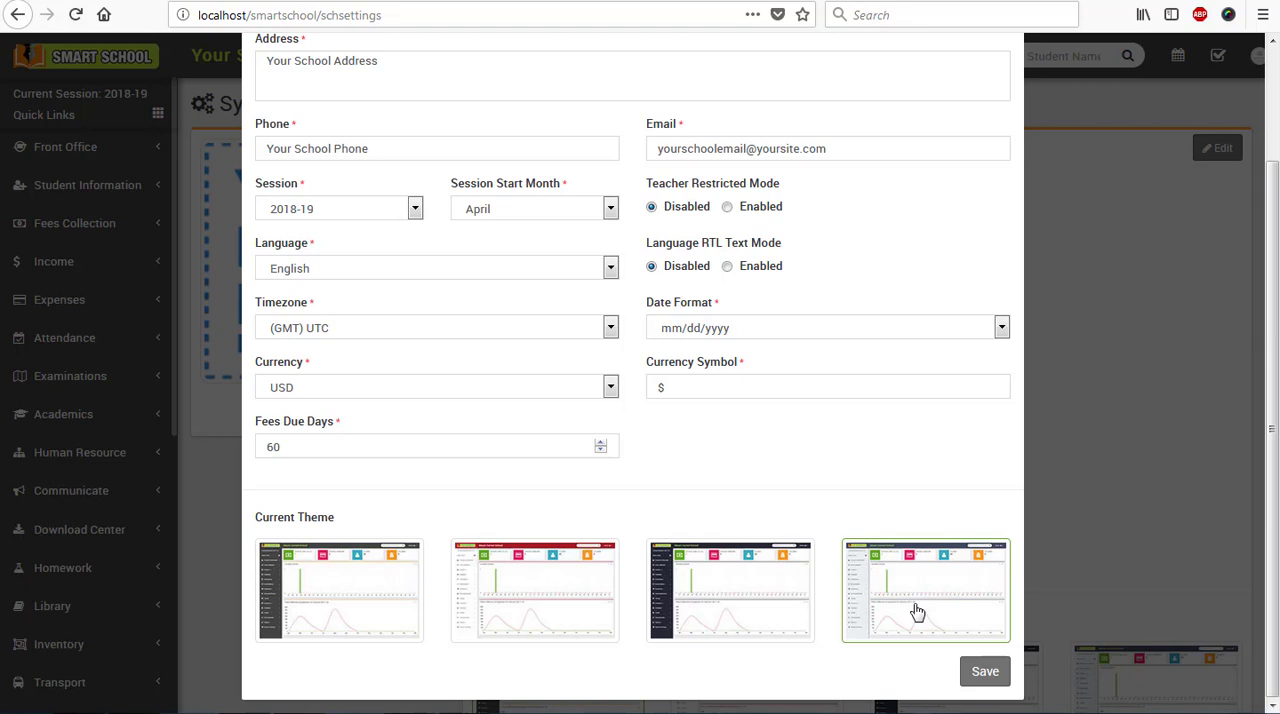
pyautogui.click(981, 675)
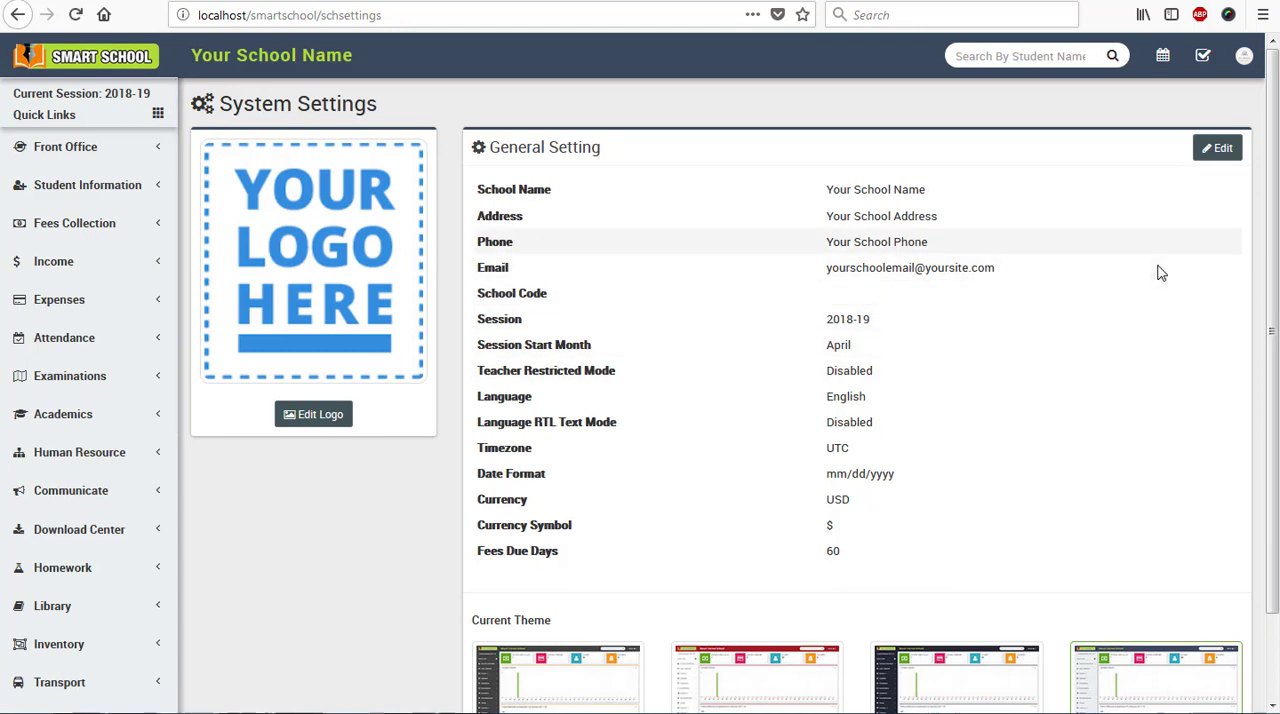
# - Log out of the Super Admin account
pyautogui.click(1244, 60)
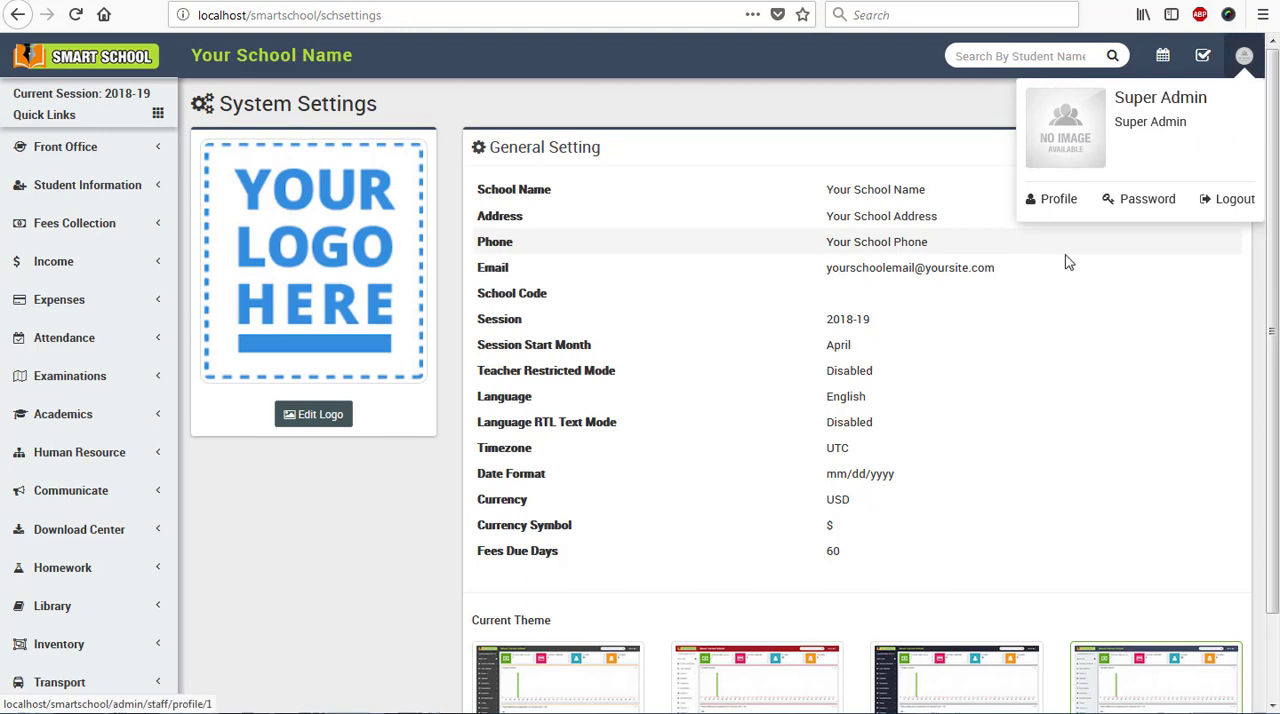
pyautogui.click(1236, 200)
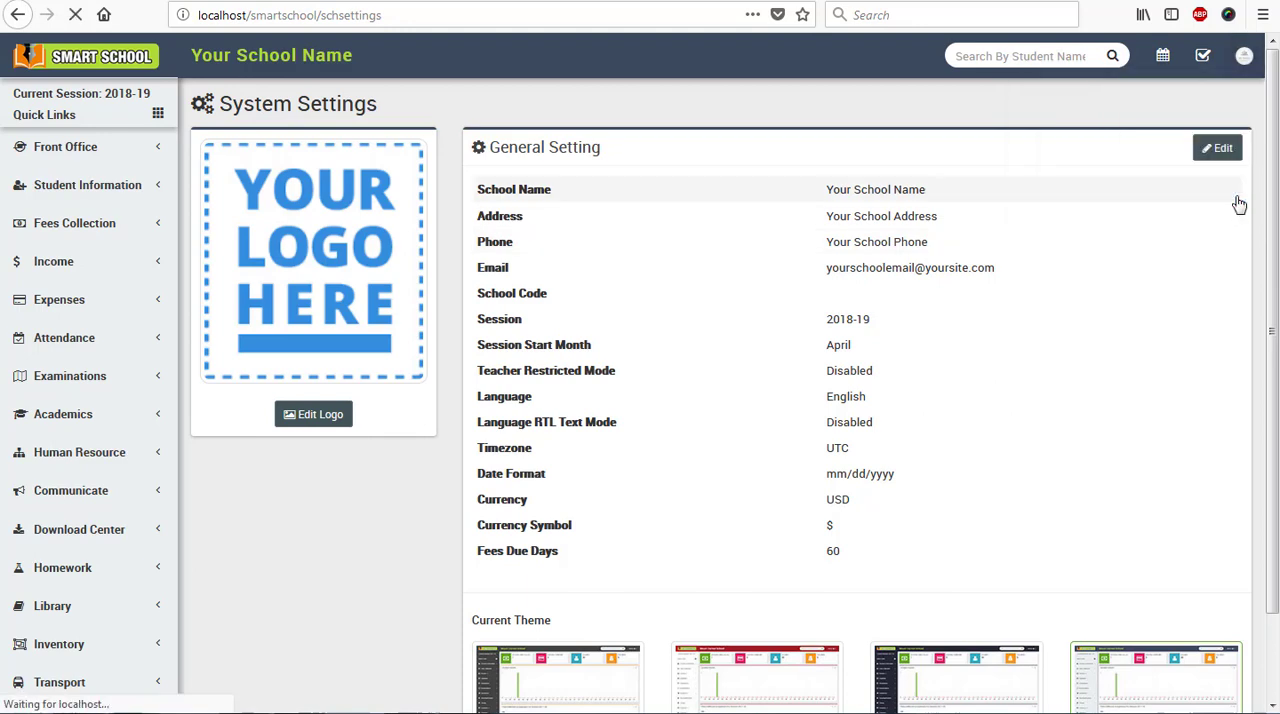